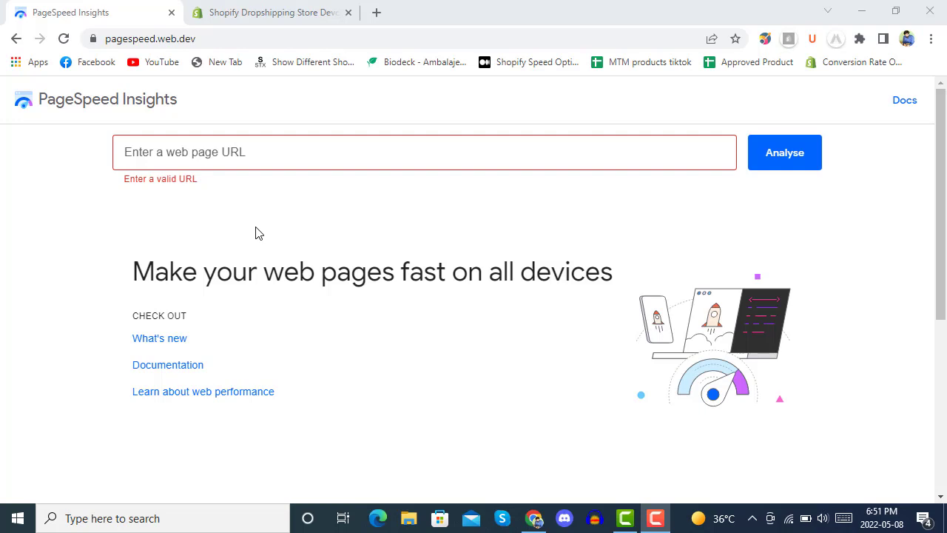
left_click(298, 157)
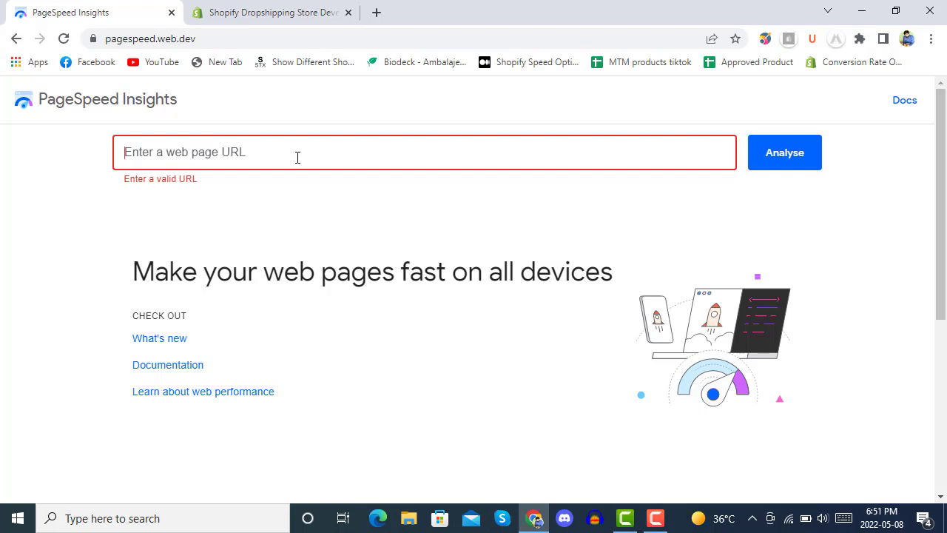
type("https://blog.ecommpremium.com/")
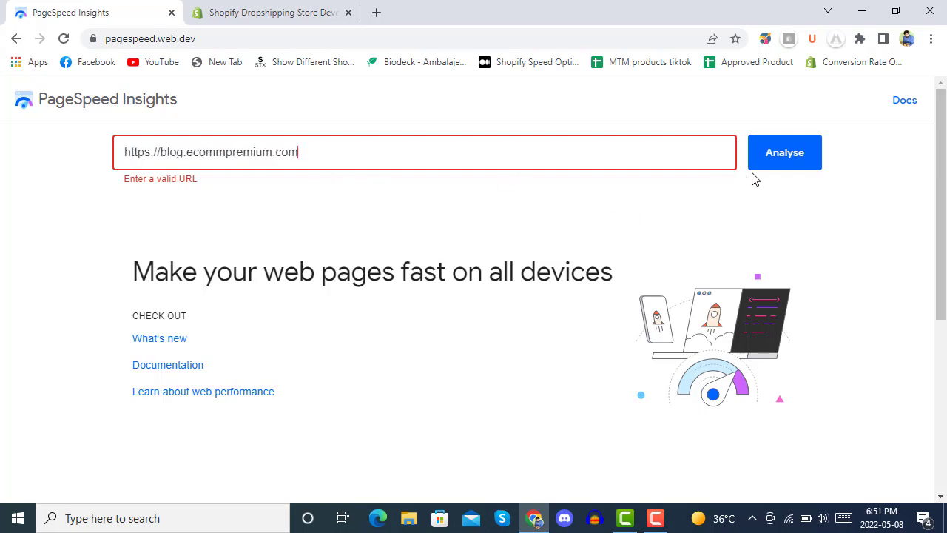
left_click(786, 165)
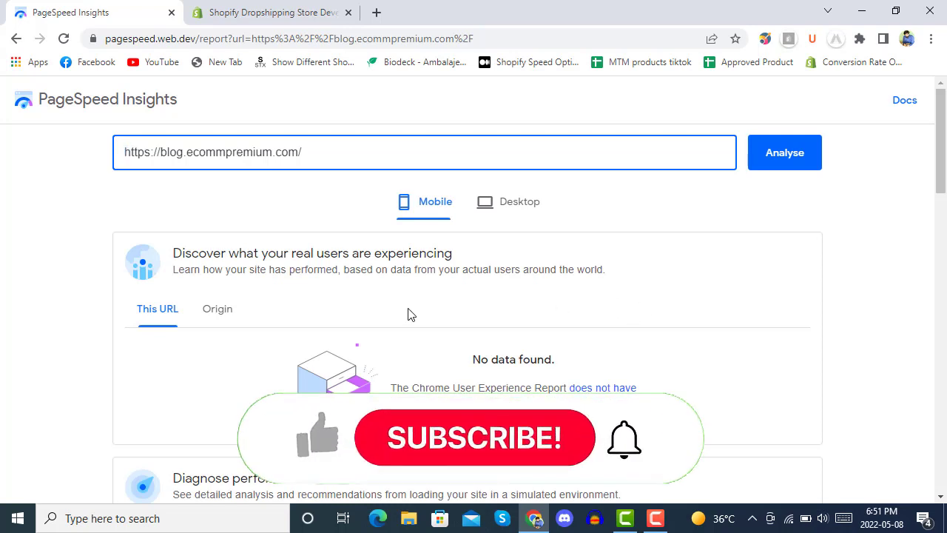
Compare the blog's mobile performance score of 74 with its desktop score of 98.
scroll(408, 314, "down", 4)
scroll(408, 315, "down", 2)
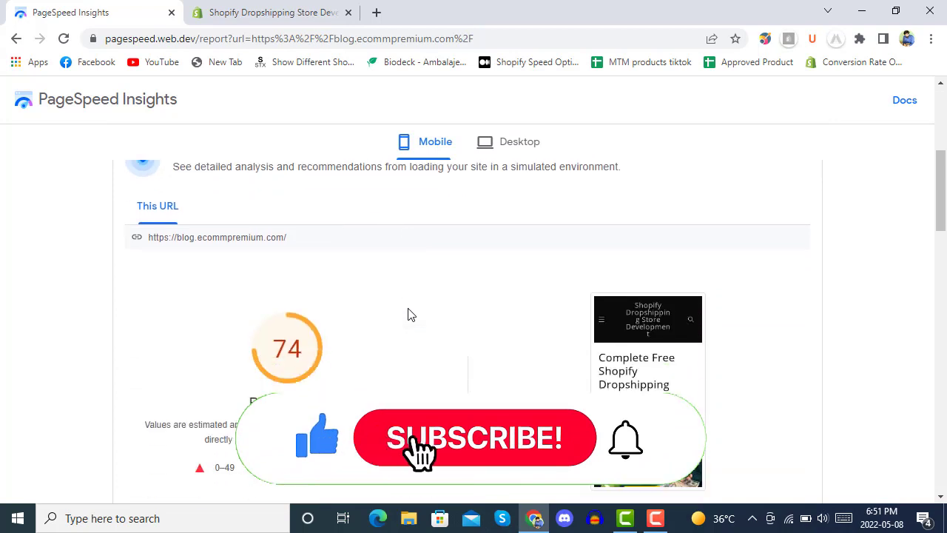
scroll(407, 315, "down", 1)
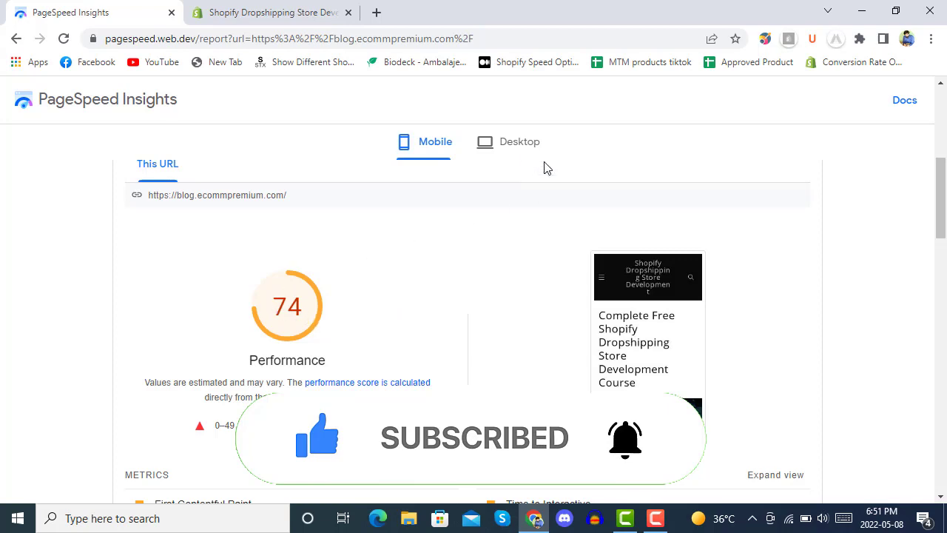
left_click(509, 142)
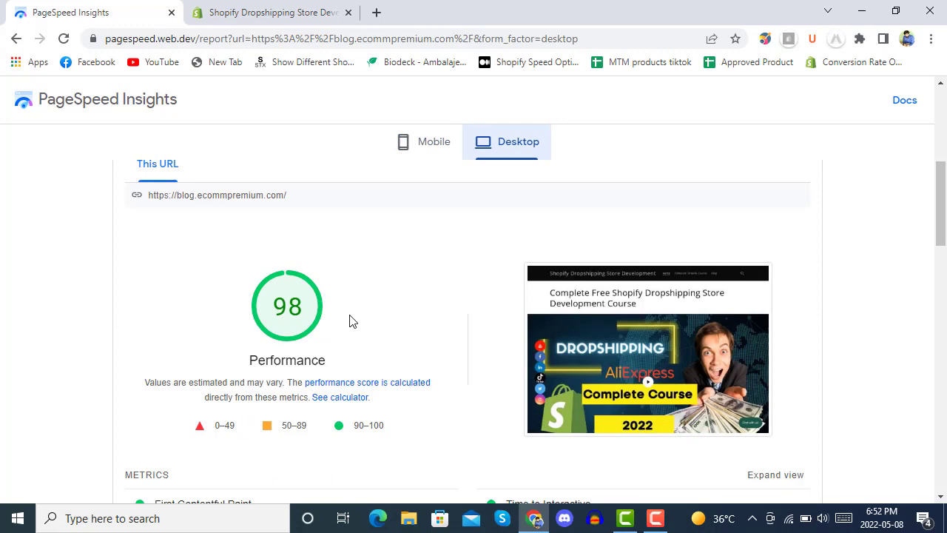
left_click(419, 150)
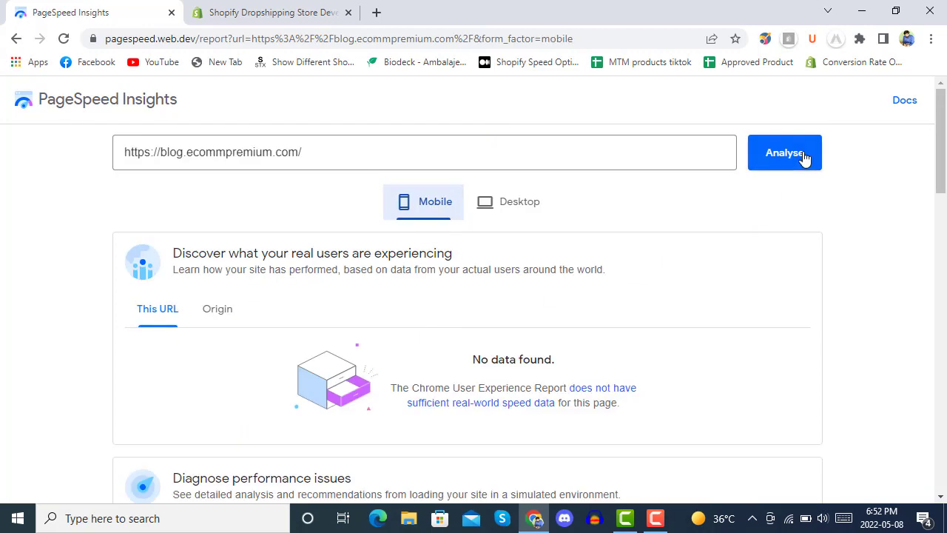
Re-run the analysis for mobile 79 and desktop 98, reviewing the desktop metrics.
left_click(801, 157)
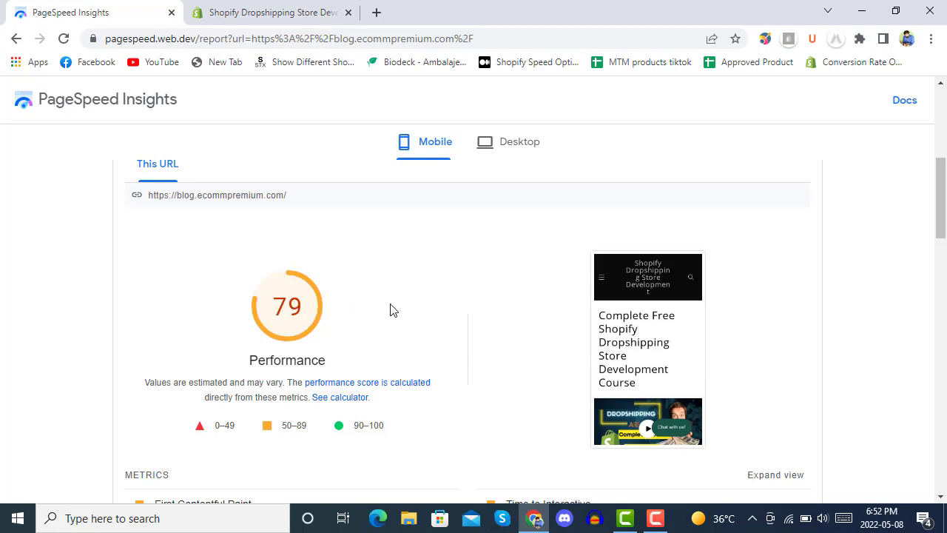
left_click(509, 142)
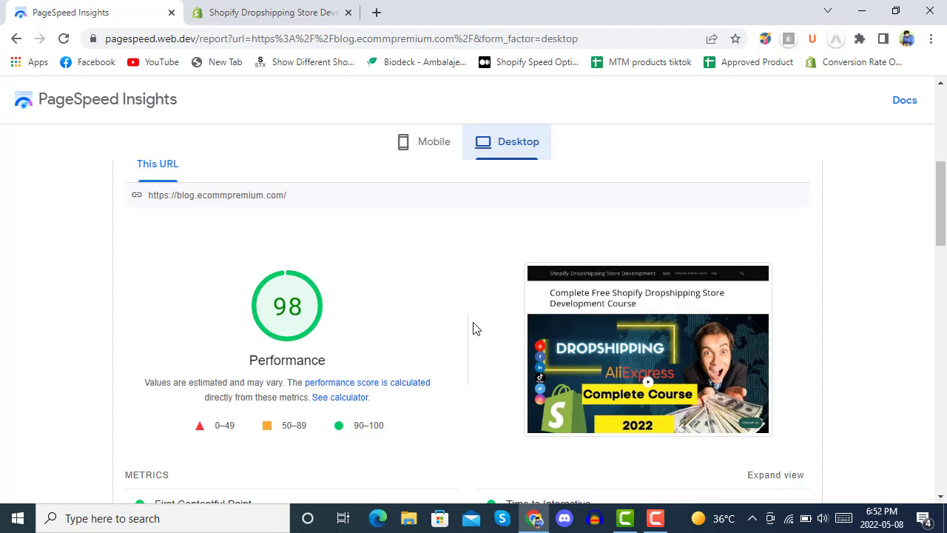
scroll(474, 329, "down", 2)
scroll(474, 328, "up", 2)
scroll(473, 329, "down", 3)
scroll(473, 329, "down", 1)
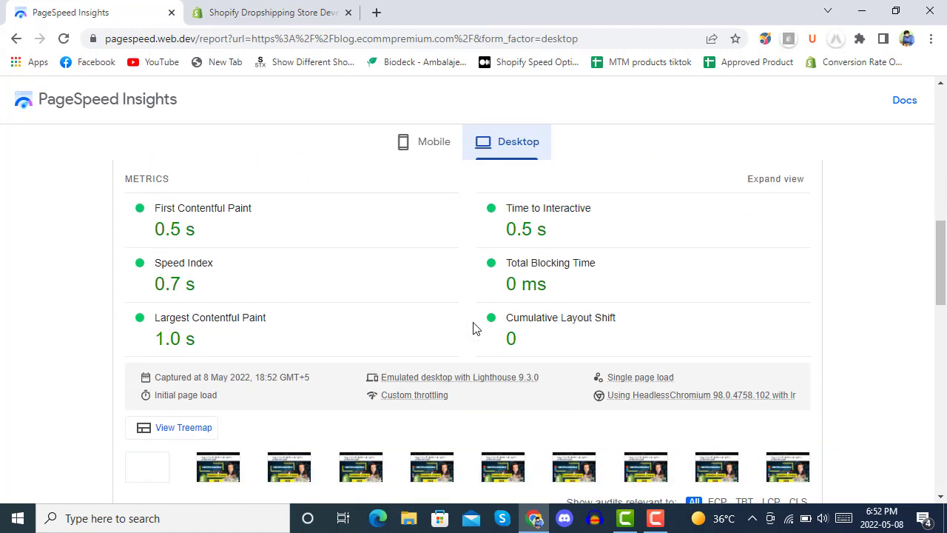
scroll(473, 329, "down", 3)
scroll(473, 329, "up", 10)
scroll(473, 329, "up", 3)
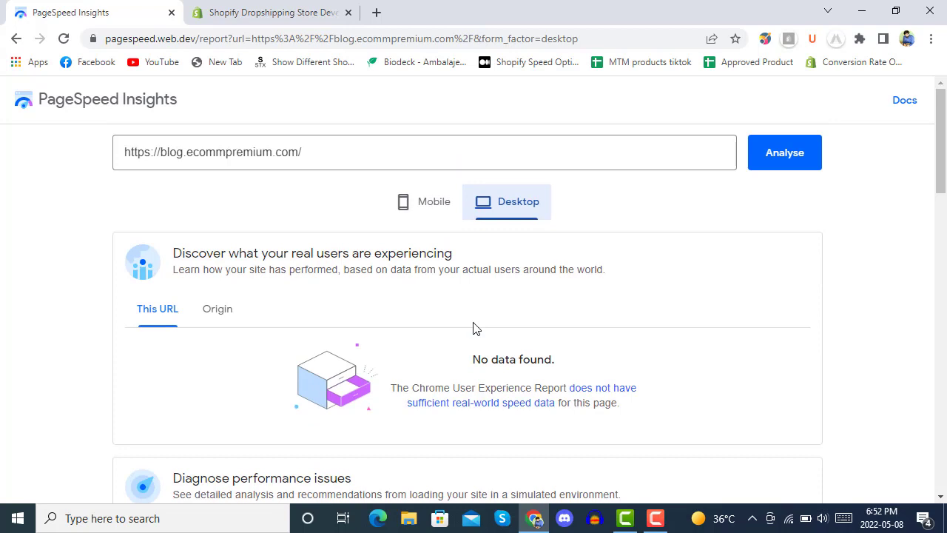
left_click(267, 11)
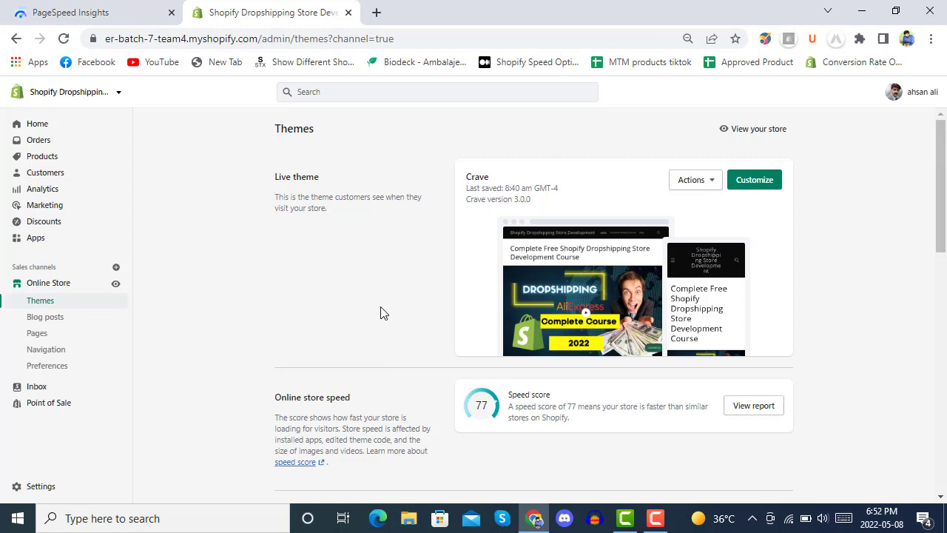
Scroll the Themes page to the Online store speed score of 77.
scroll(385, 318, "down", 1)
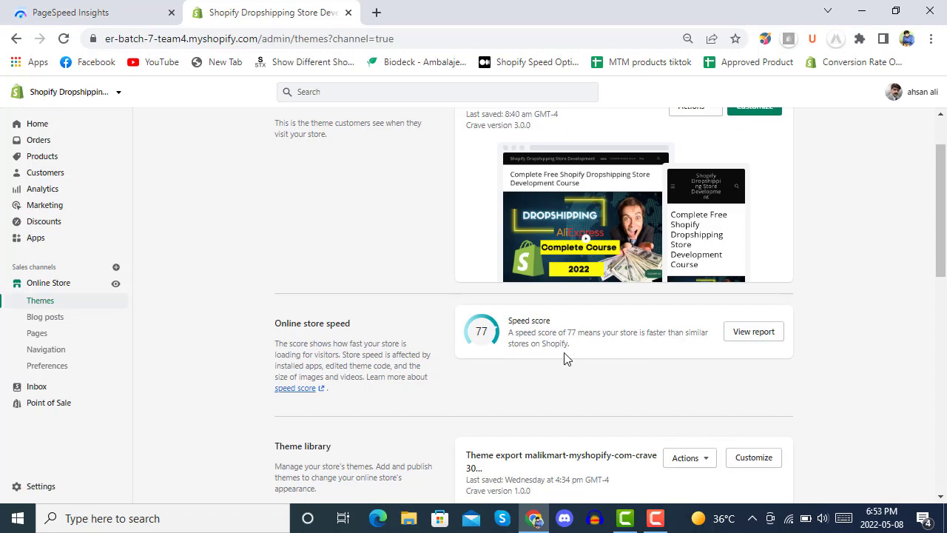
Recheck the blog's desktop performance score of 98 in the PageSpeed report.
left_click(121, 9)
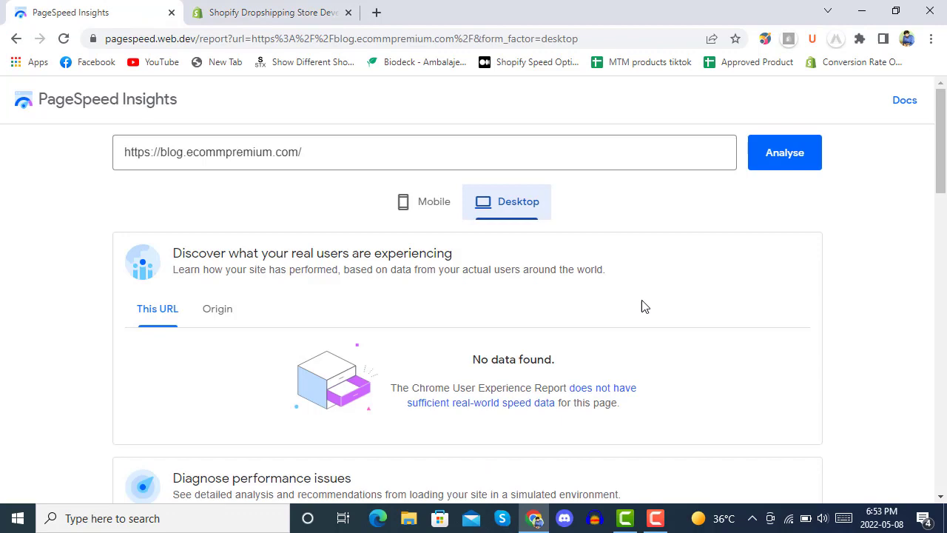
scroll(635, 308, "down", 2)
scroll(635, 308, "down", 2)
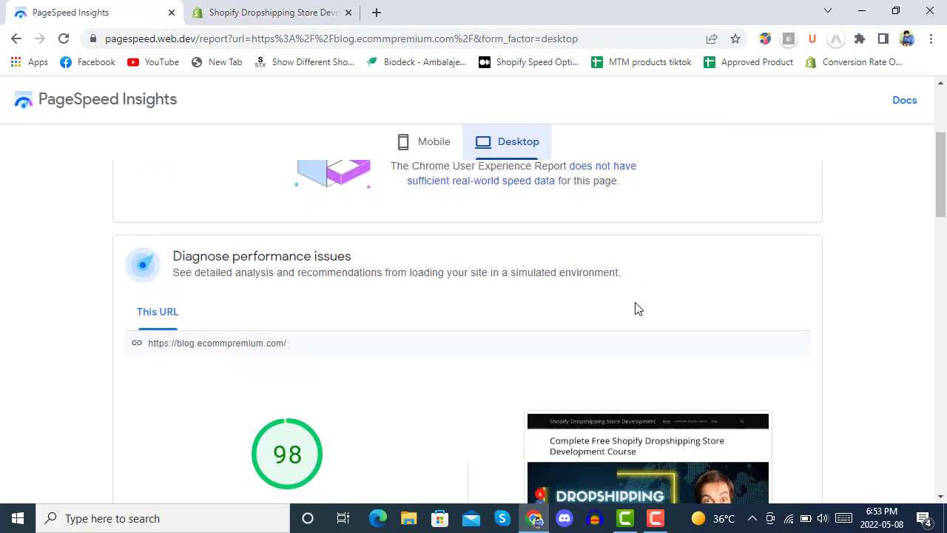
scroll(461, 321, "down", 2)
scroll(492, 319, "down", 2)
scroll(492, 320, "up", 8)
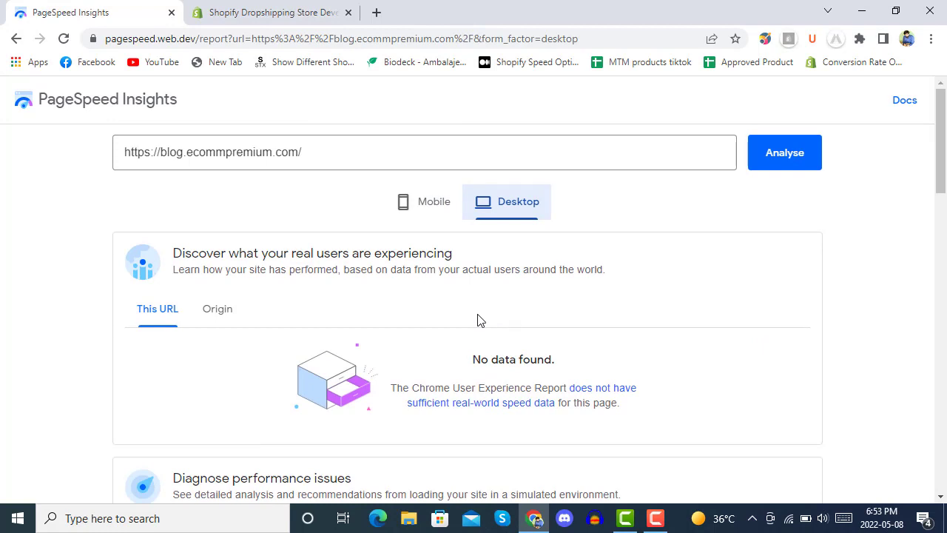
left_click(285, 9)
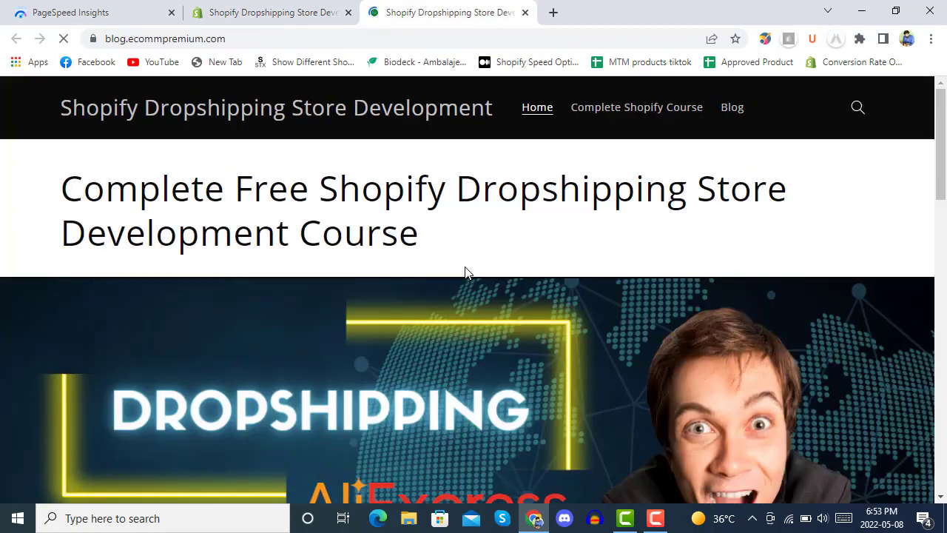
Close the store preview bar on the blog storefront.
scroll(465, 267, "down", 2)
scroll(460, 222, "down", 2)
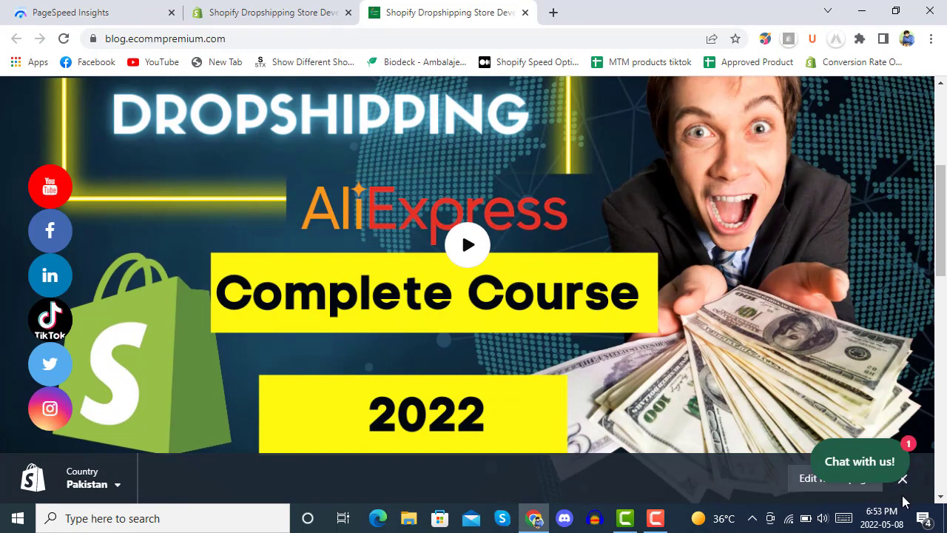
left_click(904, 489)
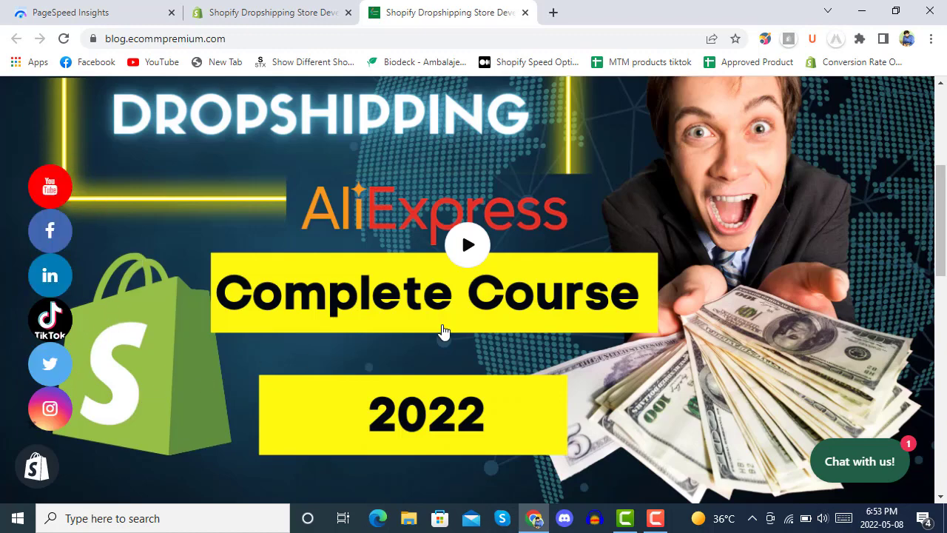
Browse the blog homepage through its latest posts to the footer and back to the headline.
scroll(444, 332, "up", 4)
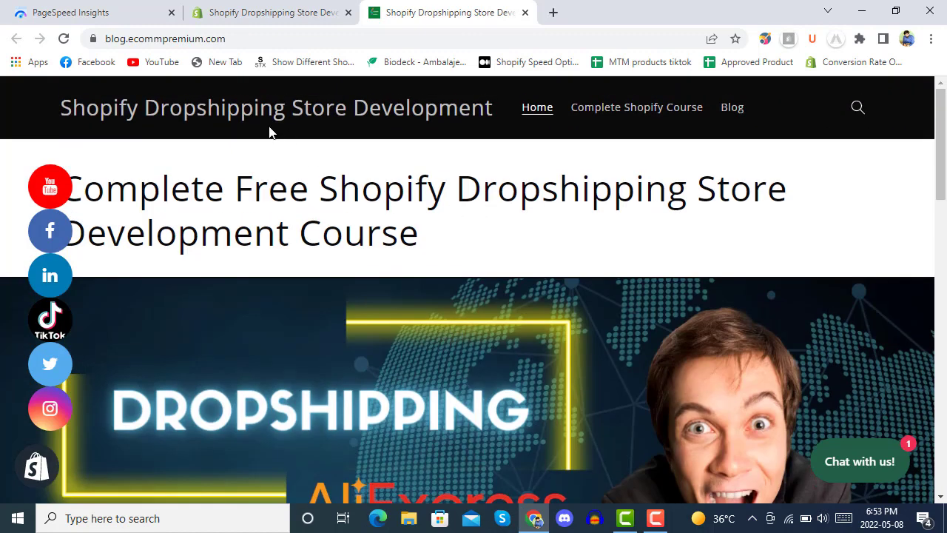
scroll(435, 259, "down", 4)
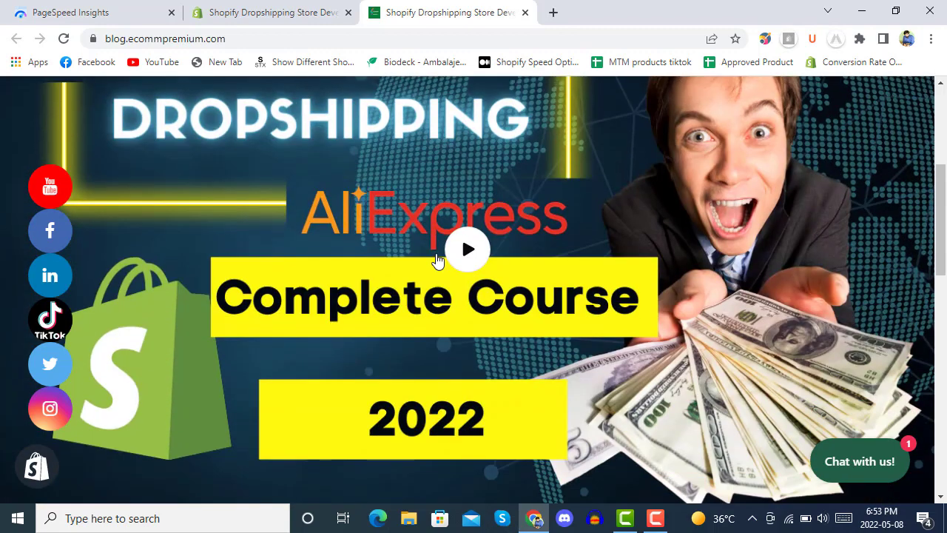
scroll(437, 259, "down", 5)
scroll(415, 252, "down", 2)
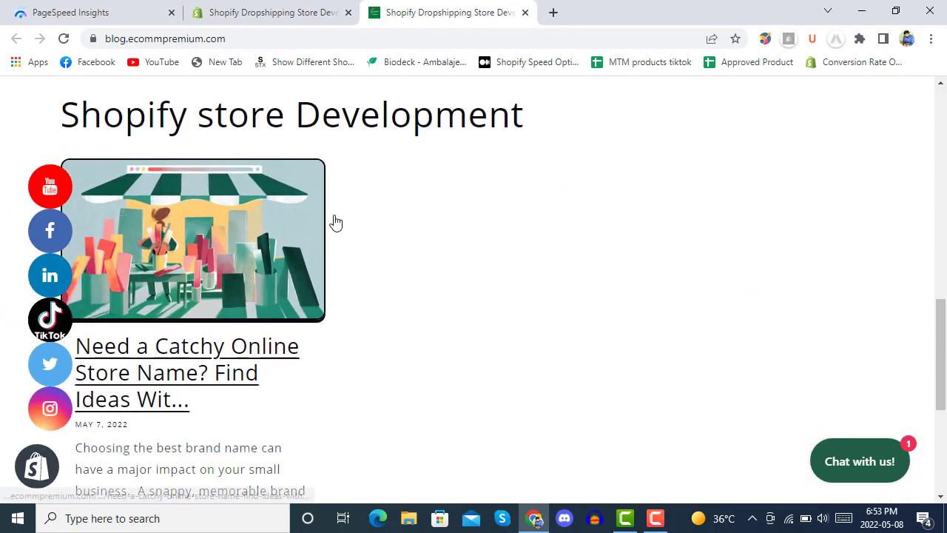
scroll(319, 254, "down", 2)
scroll(482, 252, "down", 2)
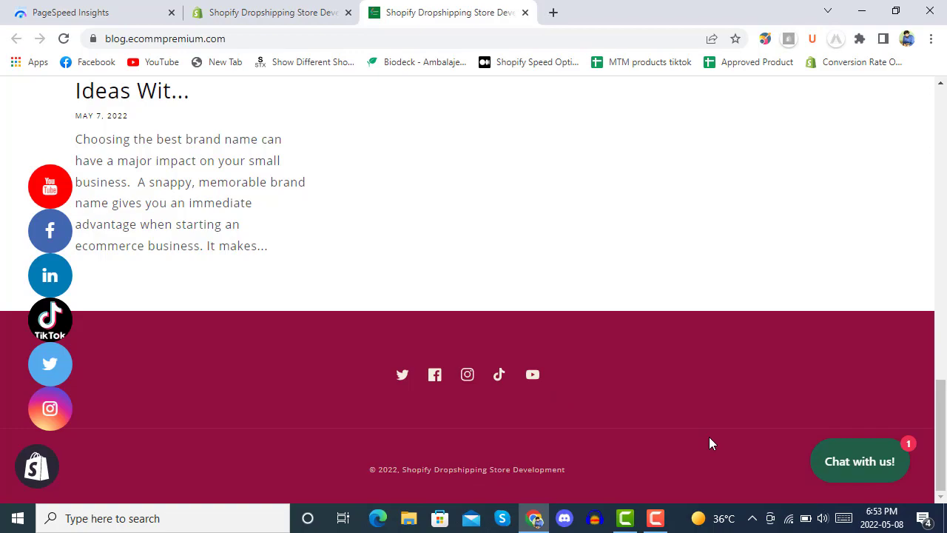
scroll(616, 432, "up", 10)
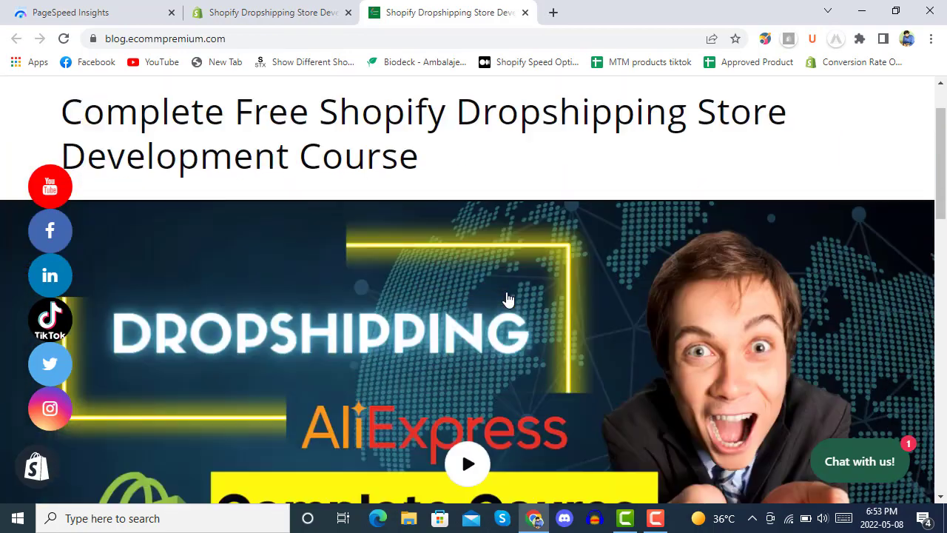
scroll(507, 298, "down", 5)
scroll(508, 298, "down", 5)
scroll(508, 299, "up", 8)
scroll(508, 299, "up", 2)
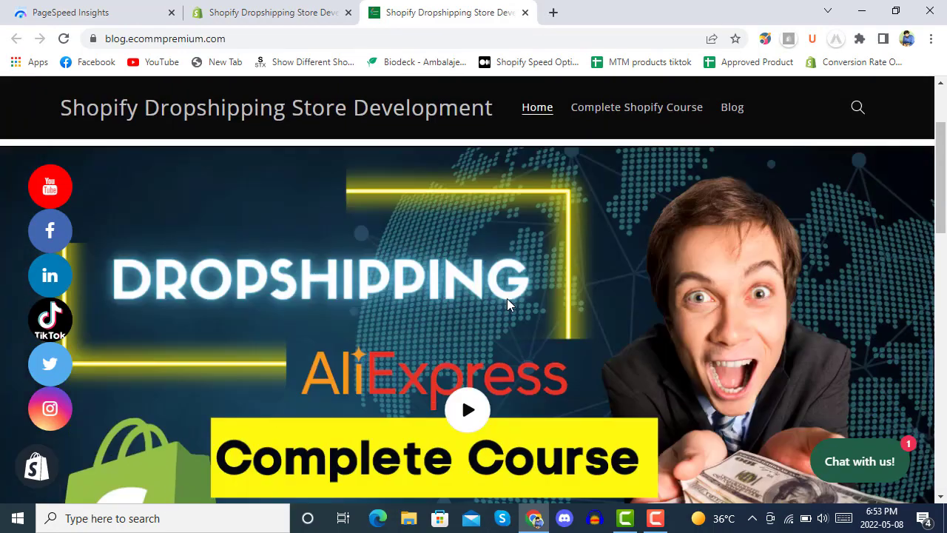
scroll(507, 303, "up", 2)
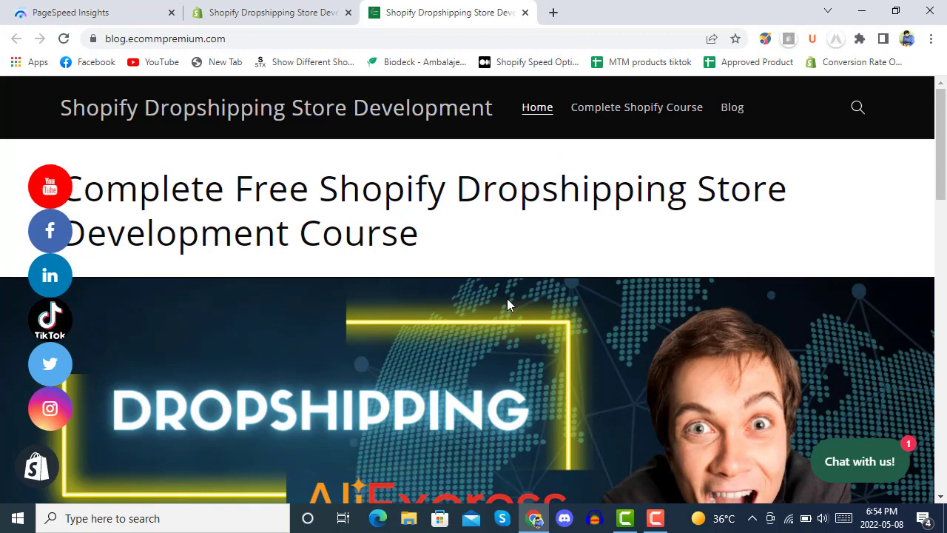
Open the Apps page listing the installed Social Bar: Social Media Icons app.
left_click(260, 6)
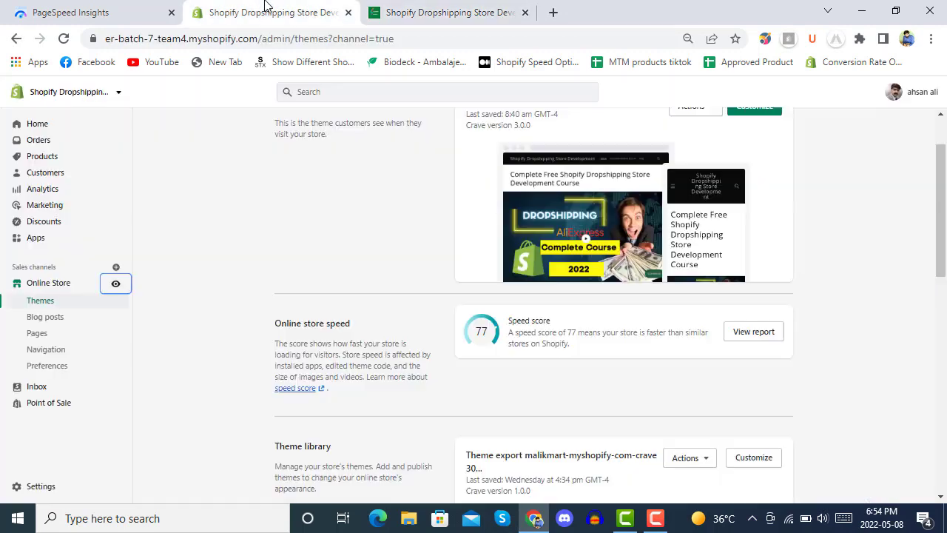
left_click(36, 238)
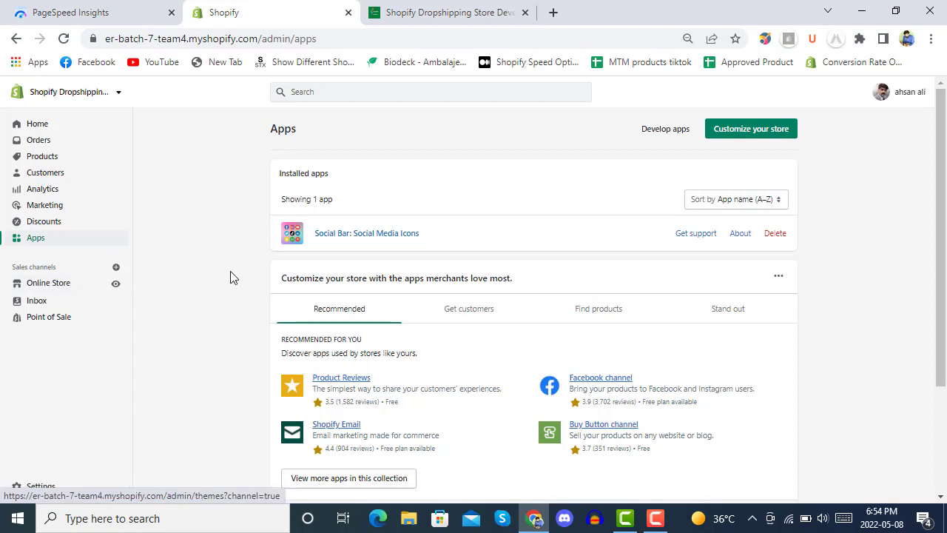
Scroll the live blog through a post with its social icon bar, then back to the top.
left_click(59, 282)
left_click(436, 21)
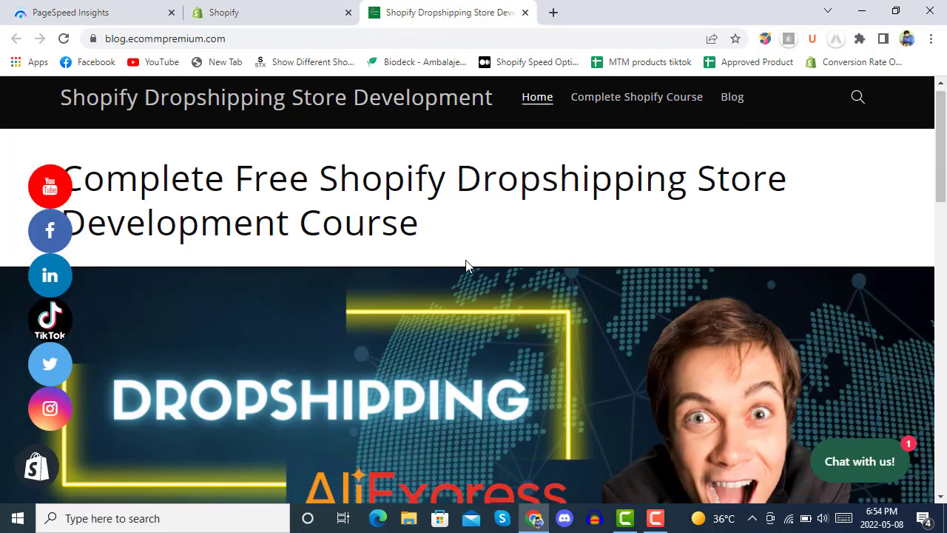
scroll(465, 266, "down", 6)
scroll(468, 271, "down", 5)
scroll(468, 270, "down", 1)
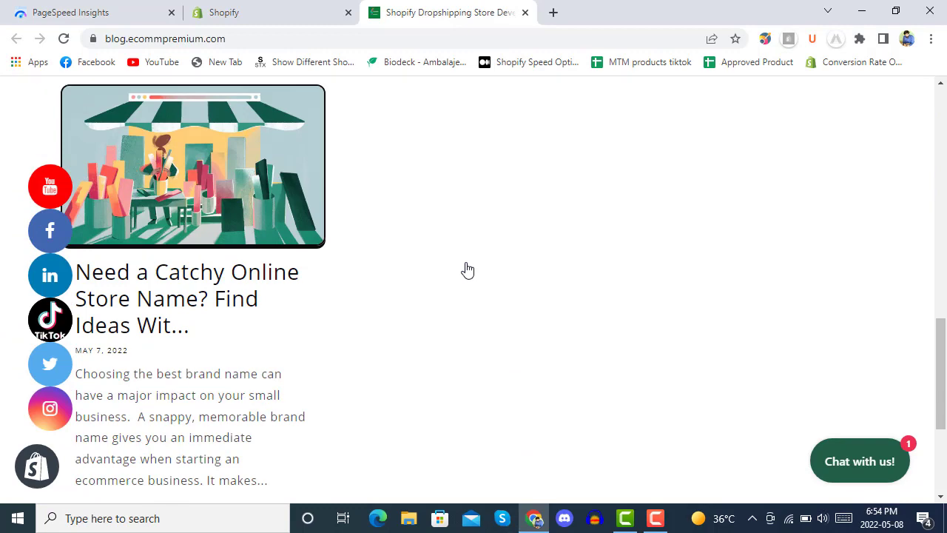
scroll(458, 307, "up", 7)
scroll(457, 307, "up", 4)
scroll(457, 307, "up", 2)
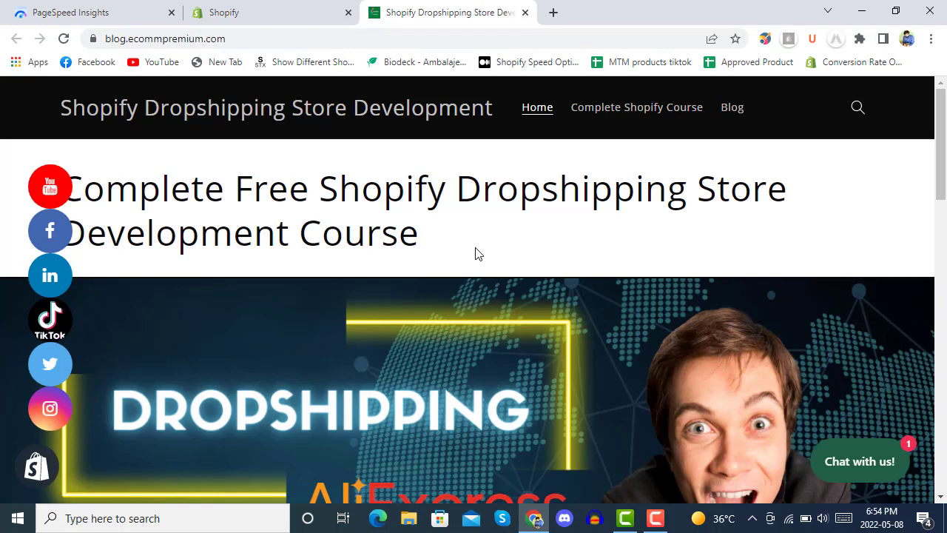
Review the desktop report's metrics, 0.26 s render-blocking opportunity and diagnostics.
left_click(78, 6)
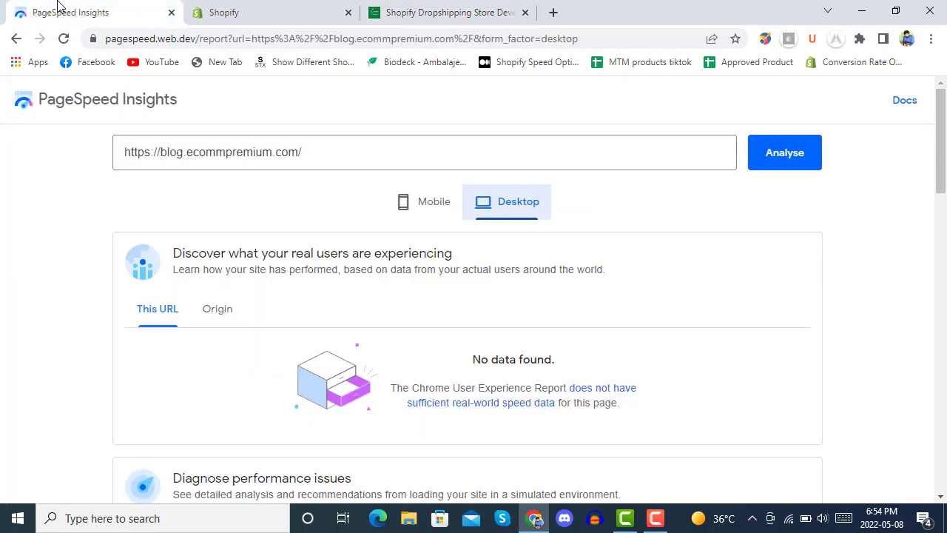
scroll(439, 314, "down", 4)
scroll(440, 314, "down", 2)
scroll(439, 314, "down", 1)
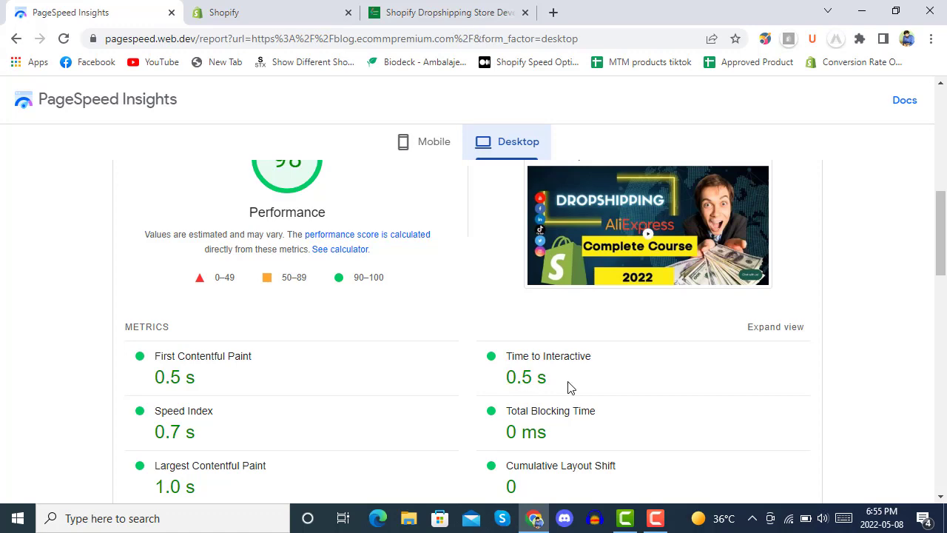
scroll(357, 370, "down", 2)
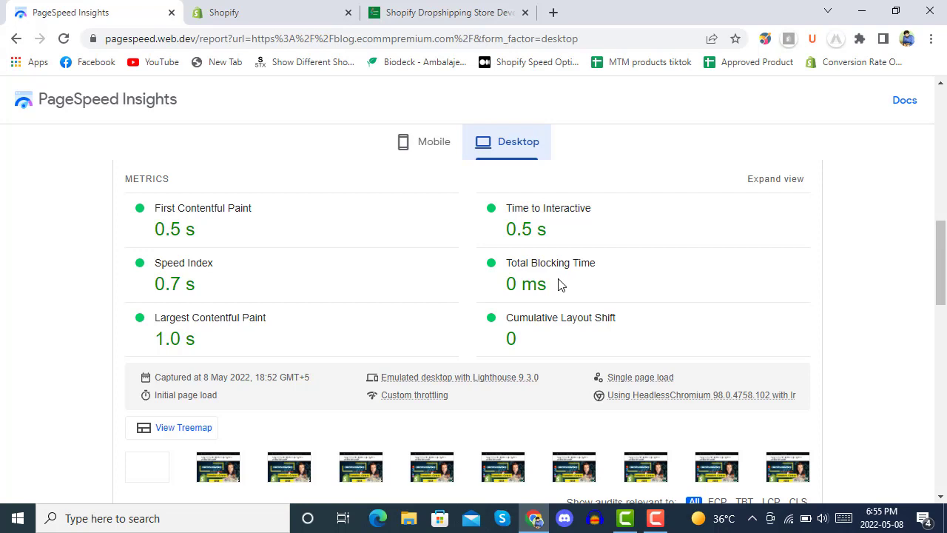
scroll(379, 289, "down", 1)
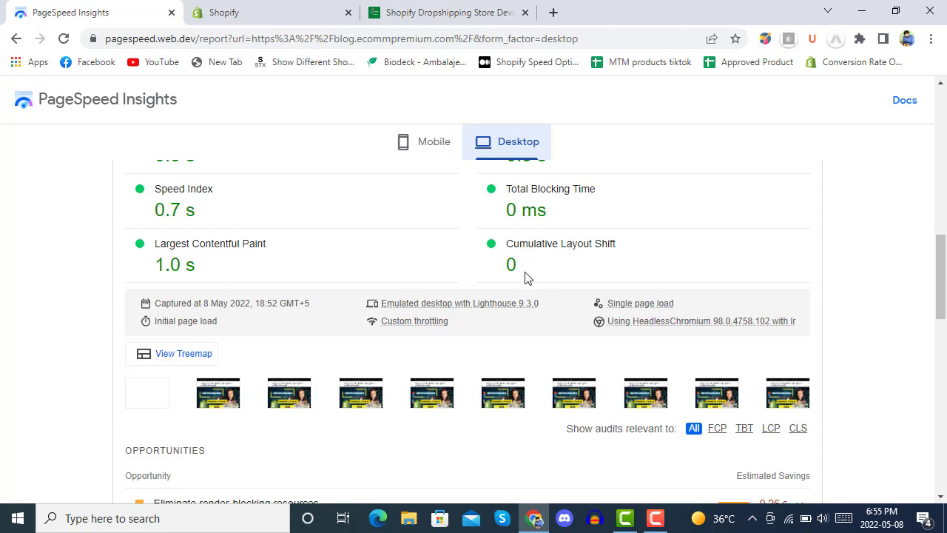
scroll(435, 265, "down", 3)
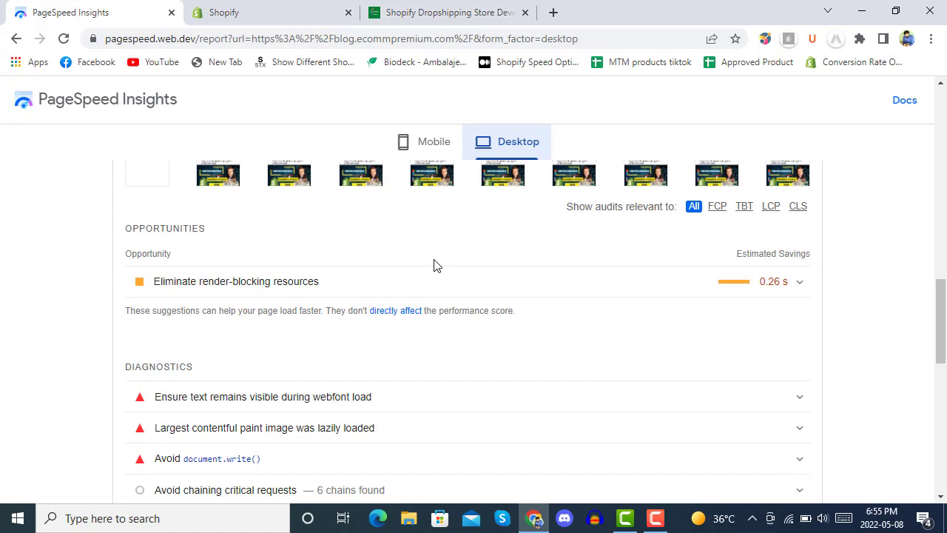
scroll(434, 265, "down", 5)
scroll(435, 265, "up", 15)
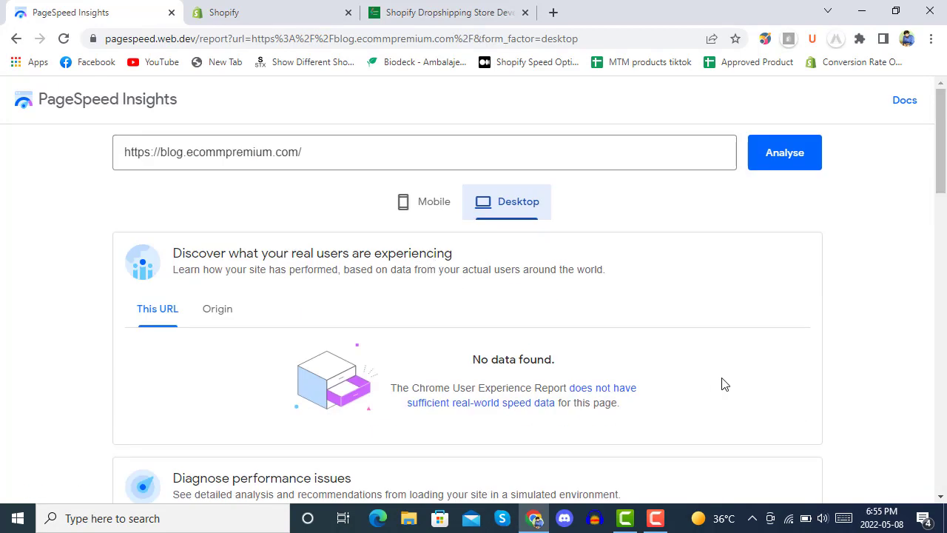
Rerun a fresh mobile analysis of blog.ecommpremium.com.
mouse_move(337, 157)
left_mouse_down()
mouse_move(254, 153)
mouse_move(117, 166)
left_mouse_up()
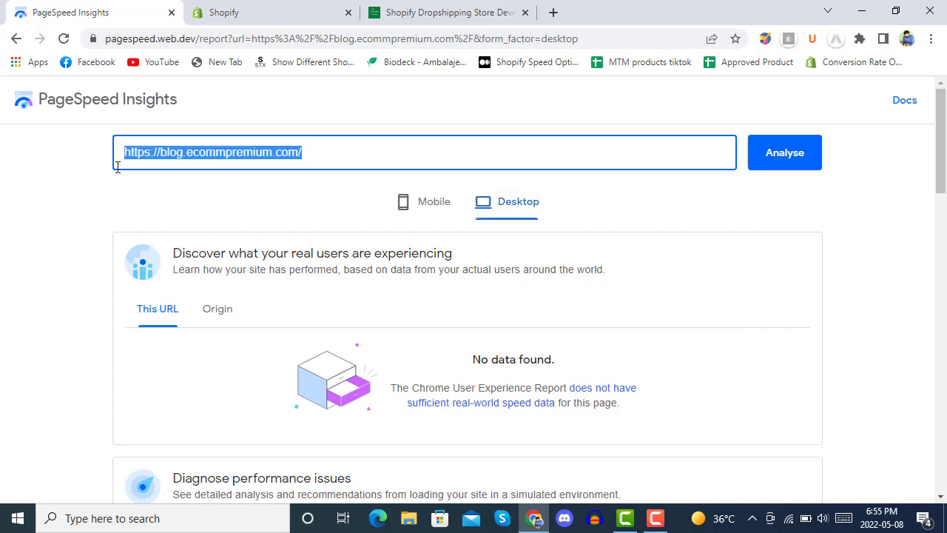
left_click(63, 38)
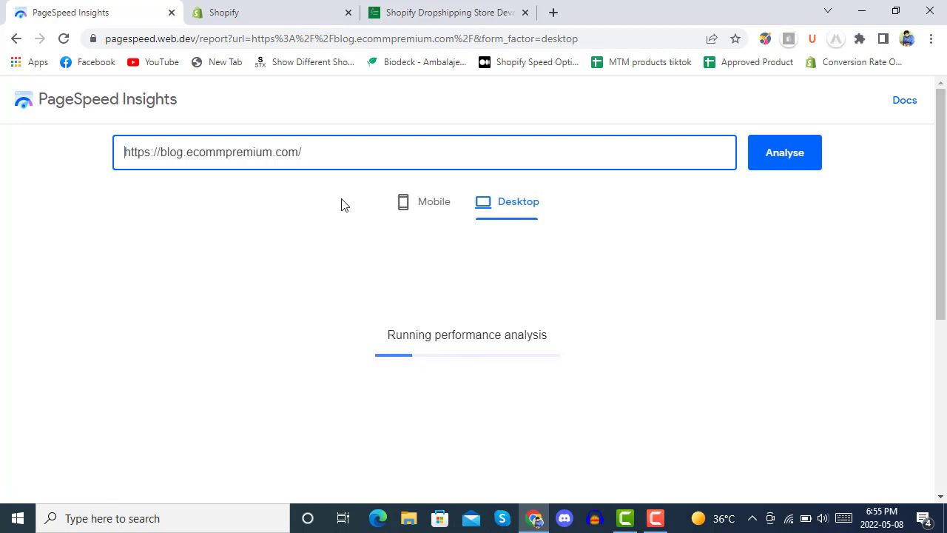
left_click(433, 201)
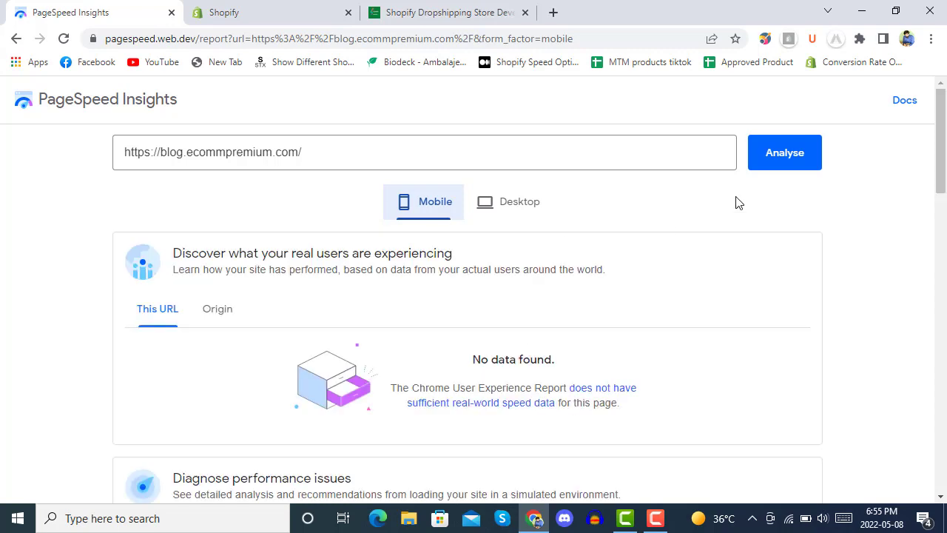
left_click(774, 156)
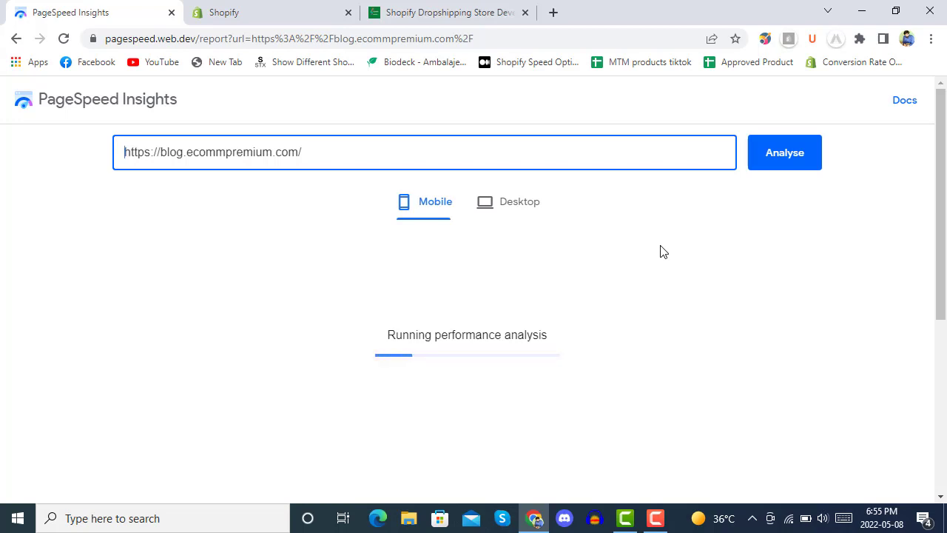
On the blog storefront, open the 'How to Start an Online Store in 9 Simple Steps' post and scroll to its title.
left_click(439, 11)
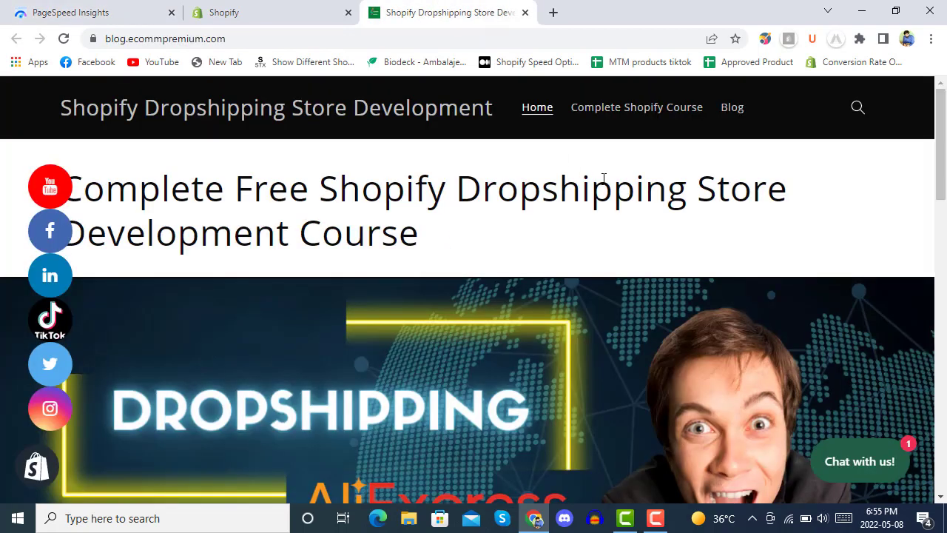
left_click(638, 110)
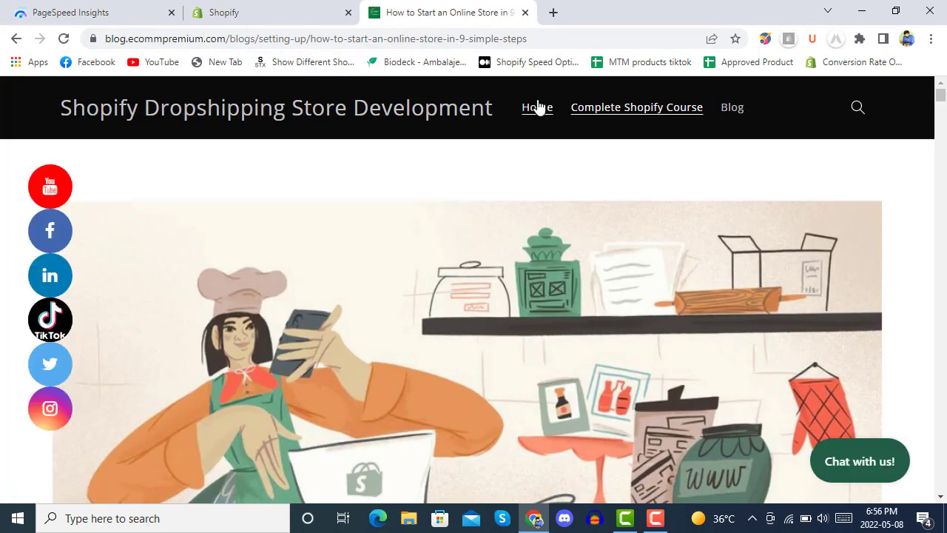
scroll(469, 252, "down", 4)
scroll(470, 252, "down", 4)
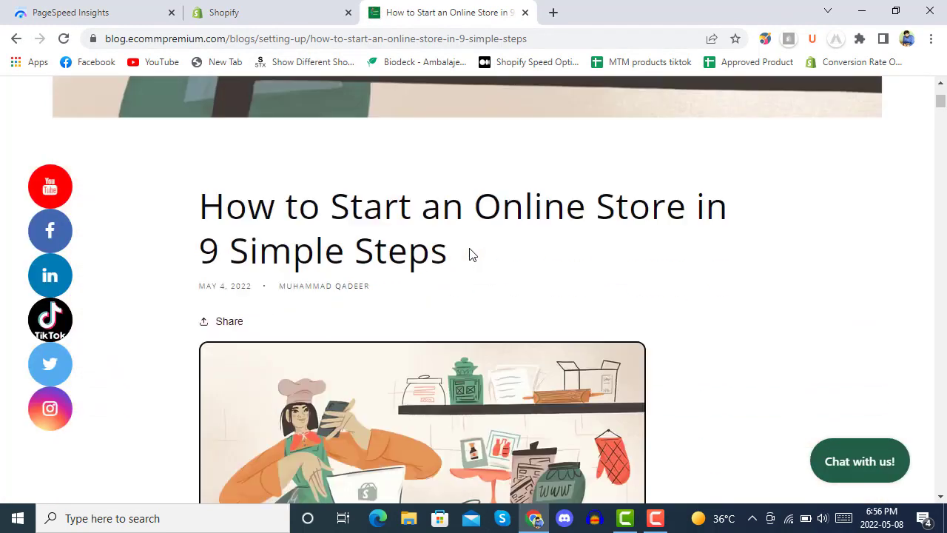
scroll(469, 252, "up", 9)
Check the PageSpeed report, then highlight the live Crave 3.0.0 theme name on the admin Themes page.
left_click(306, 11)
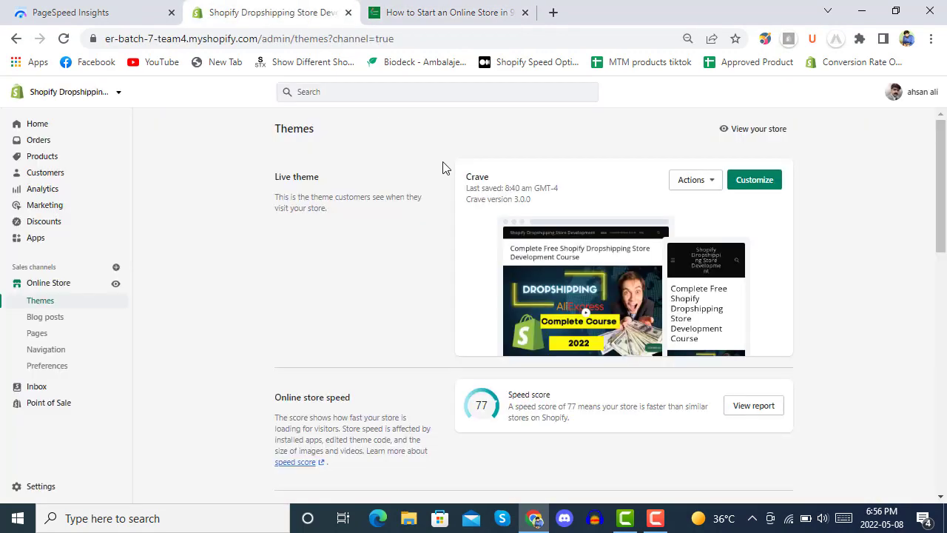
left_click(104, 9)
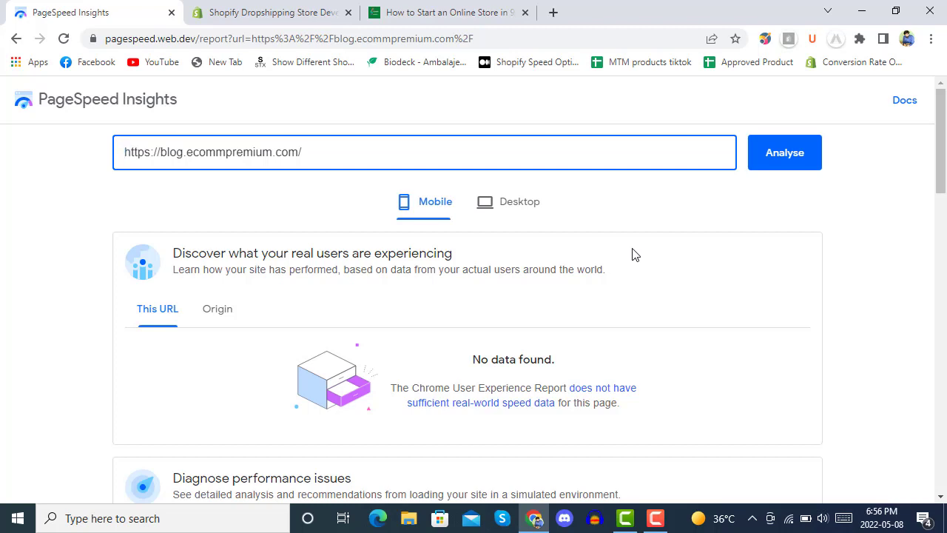
left_click(292, 15)
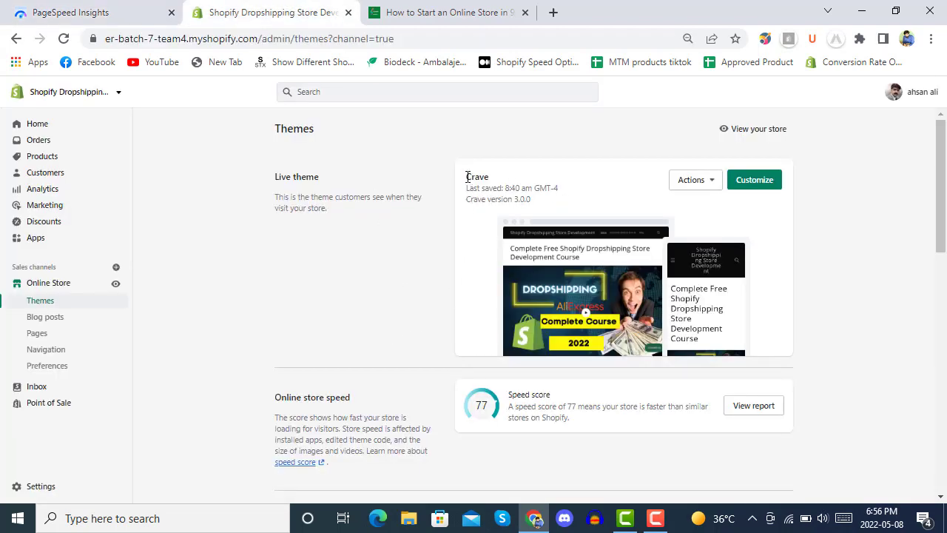
left_click_drag(468, 177, 492, 180)
left_click(498, 186)
Re-run the blog's mobile PageSpeed analysis and scroll to its Performance score of 96.
left_click(127, 9)
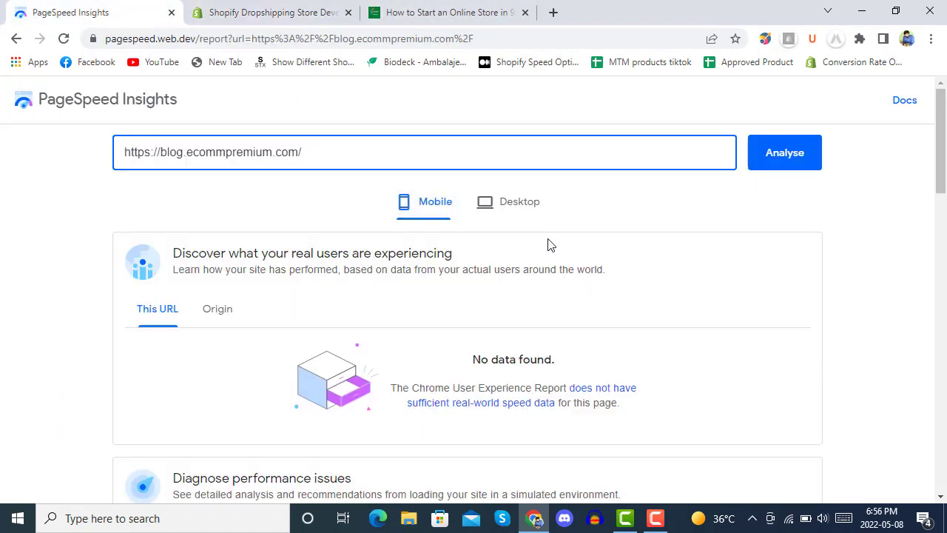
left_click(810, 164)
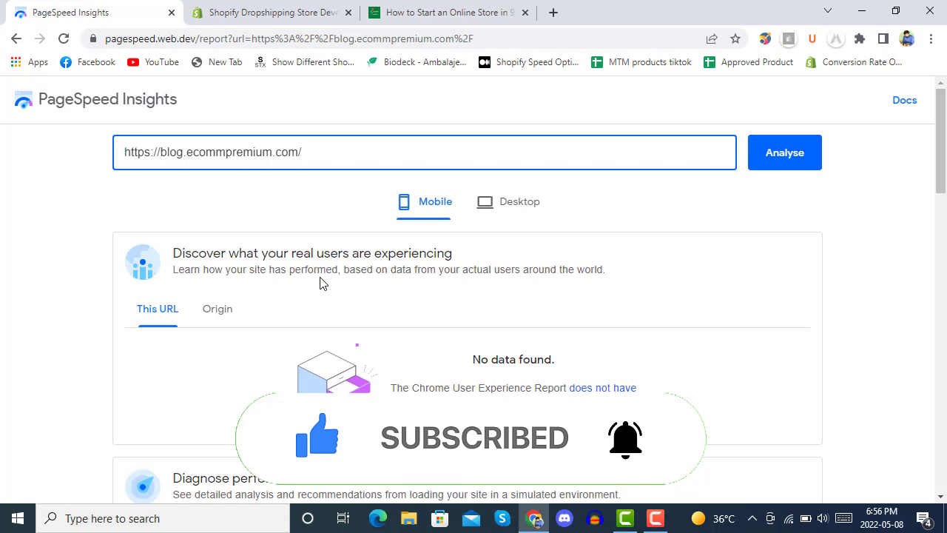
scroll(321, 285, "down", 3)
scroll(322, 291, "down", 2)
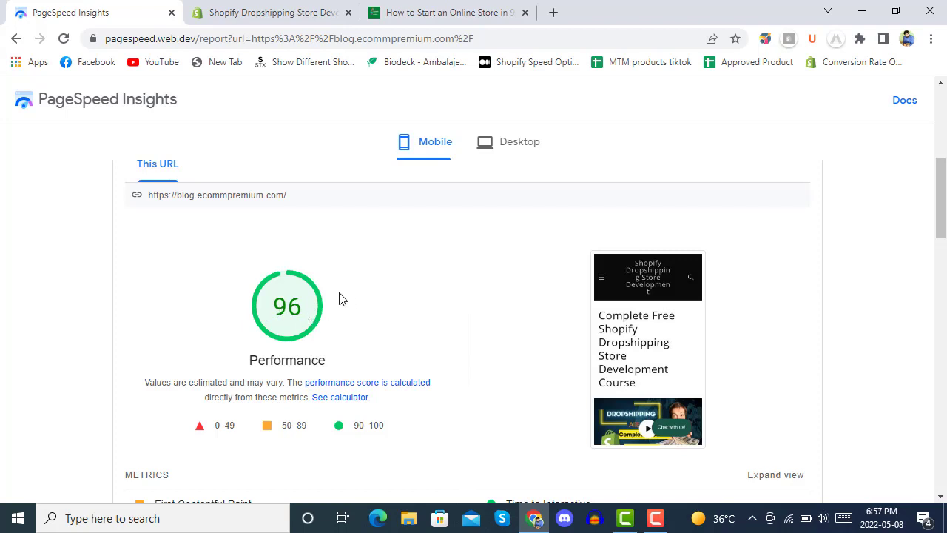
Switch to the Desktop results and review the Performance score of 98.
left_click(508, 145)
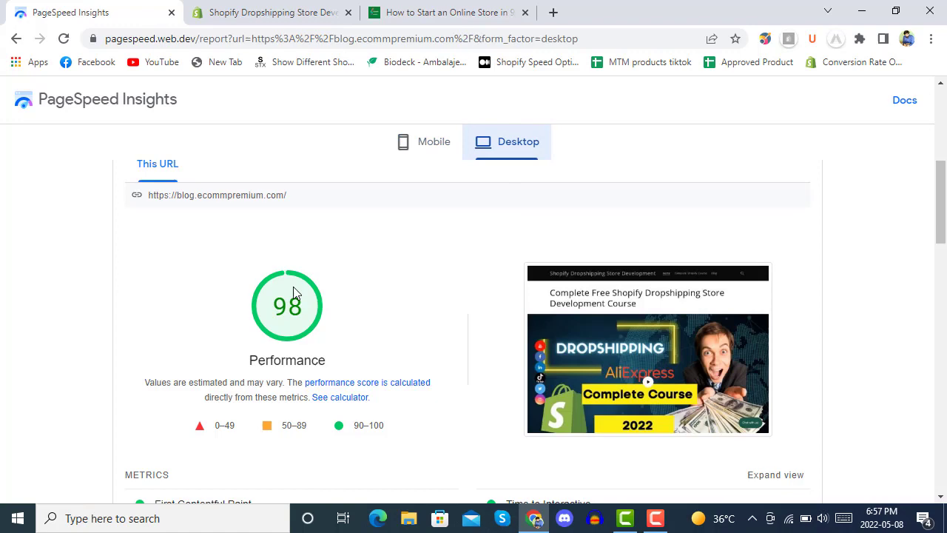
scroll(377, 292, "down", 1)
scroll(417, 313, "down", 3)
scroll(416, 313, "up", 3)
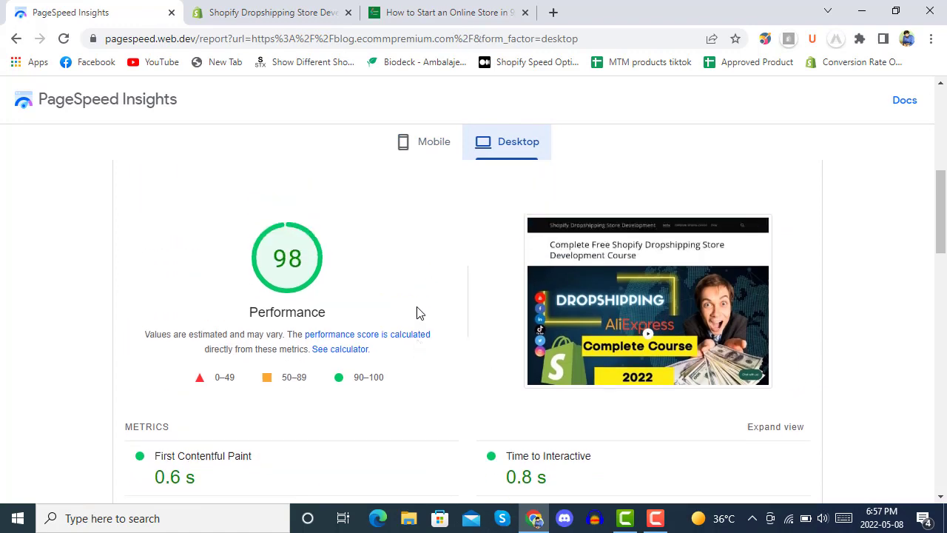
scroll(418, 313, "up", 2)
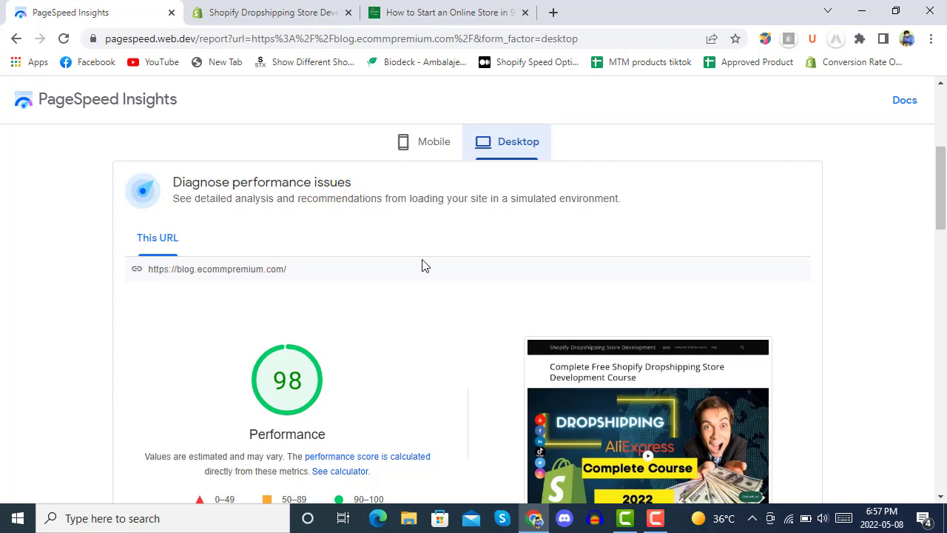
scroll(422, 265, "up", 4)
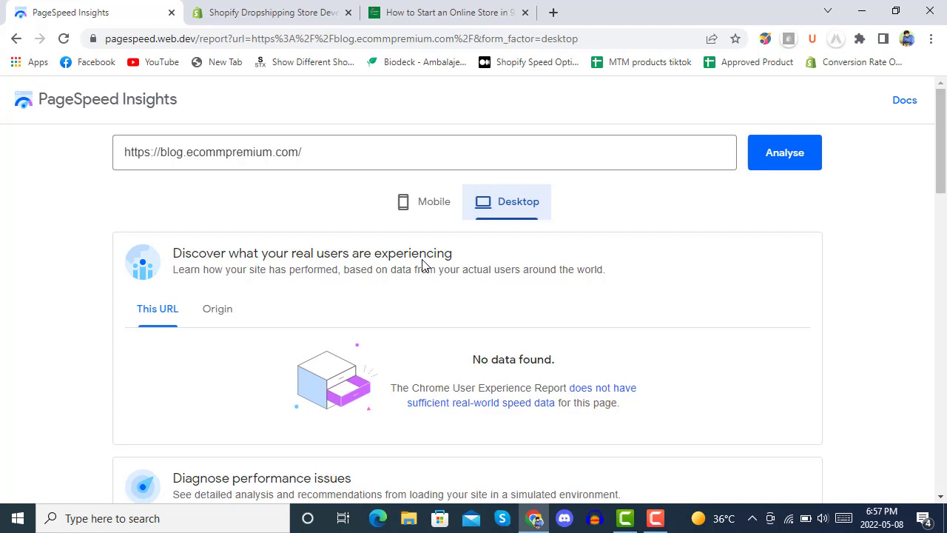
Return to the blog's mobile PageSpeed report and scroll through it.
left_click(417, 214)
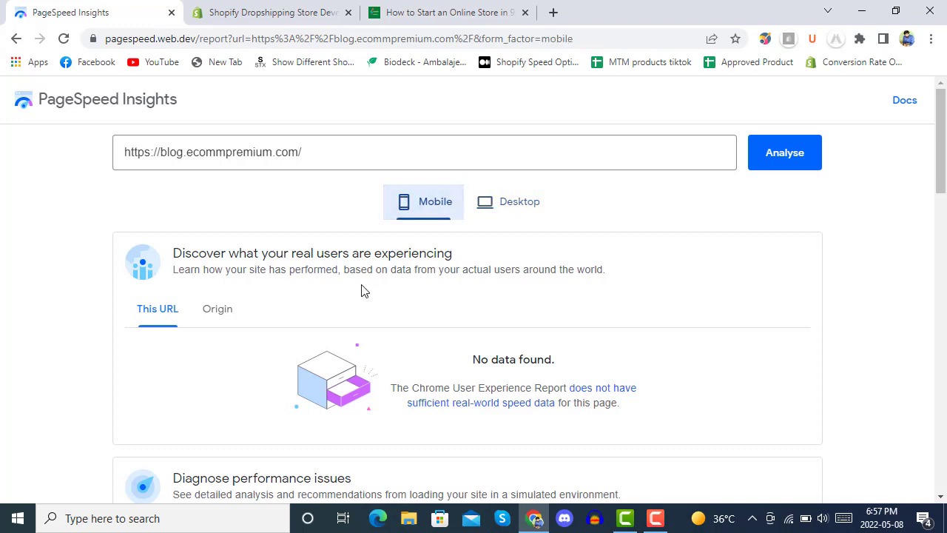
scroll(360, 289, "down", 5)
scroll(405, 284, "up", 5)
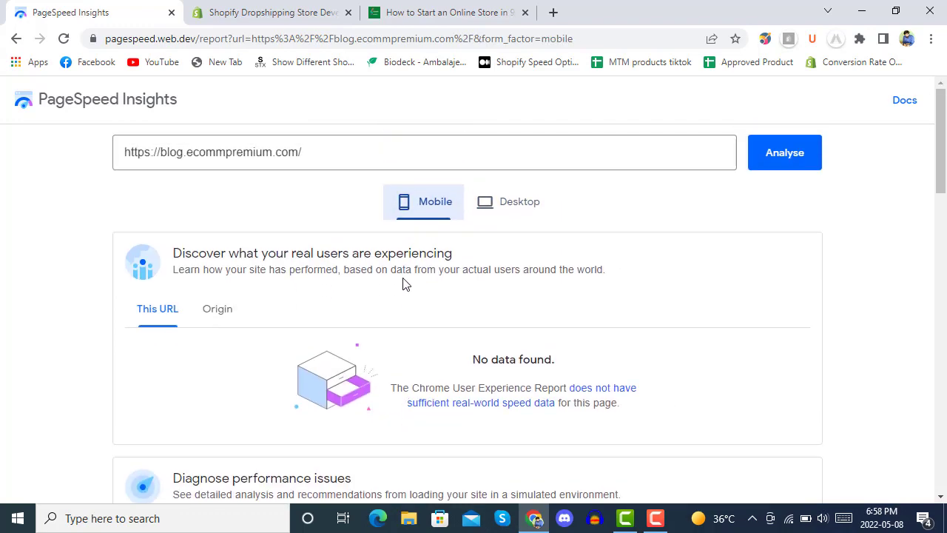